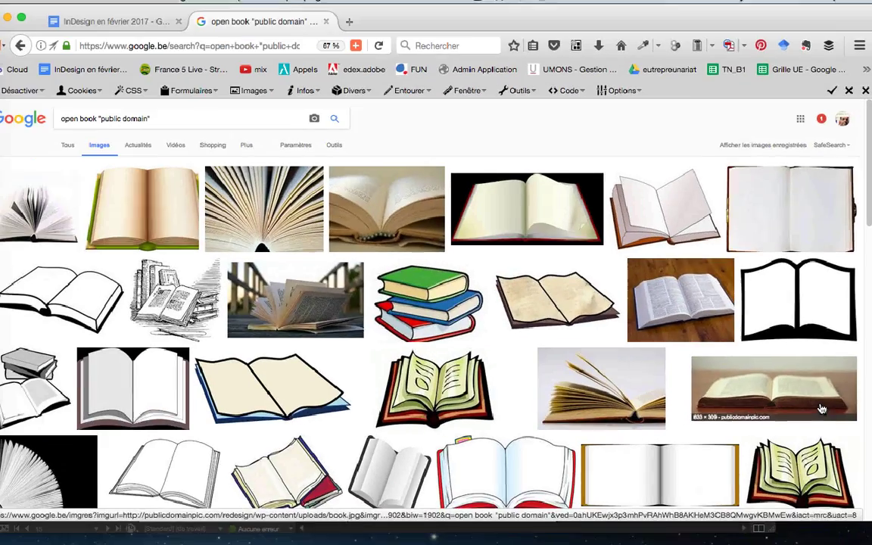
Browse the image results for open book "public domain" to compare how margins surround the text on book pages
scroll(677, 370, down, 5)
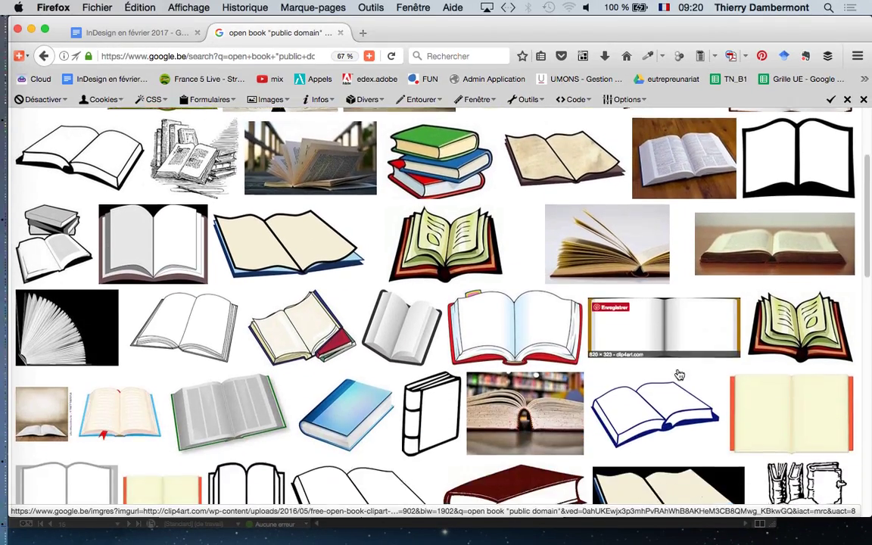
scroll(679, 375, down, 2)
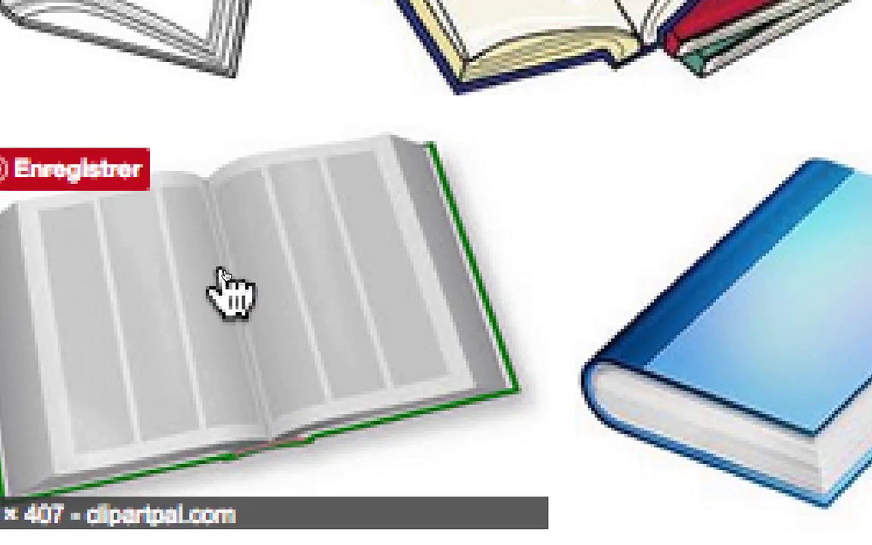
scroll(227, 283, down, 2)
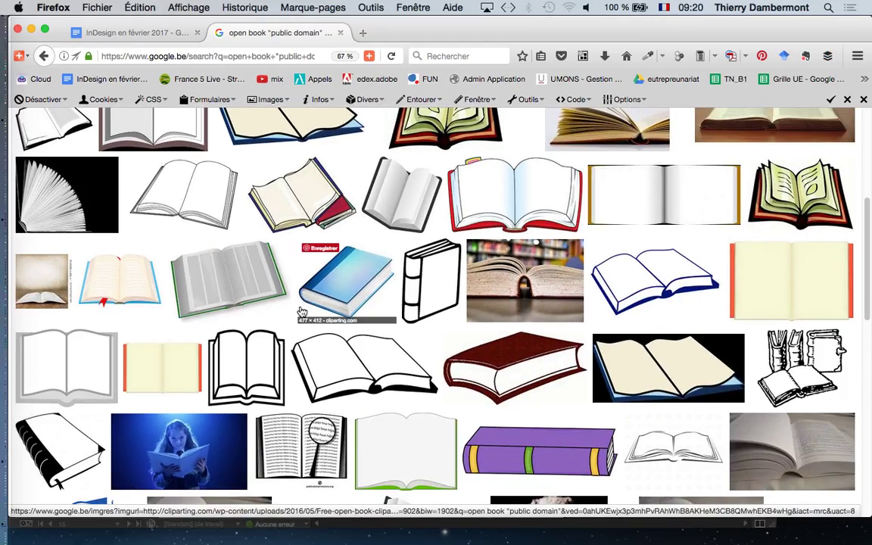
scroll(301, 312, down, 5)
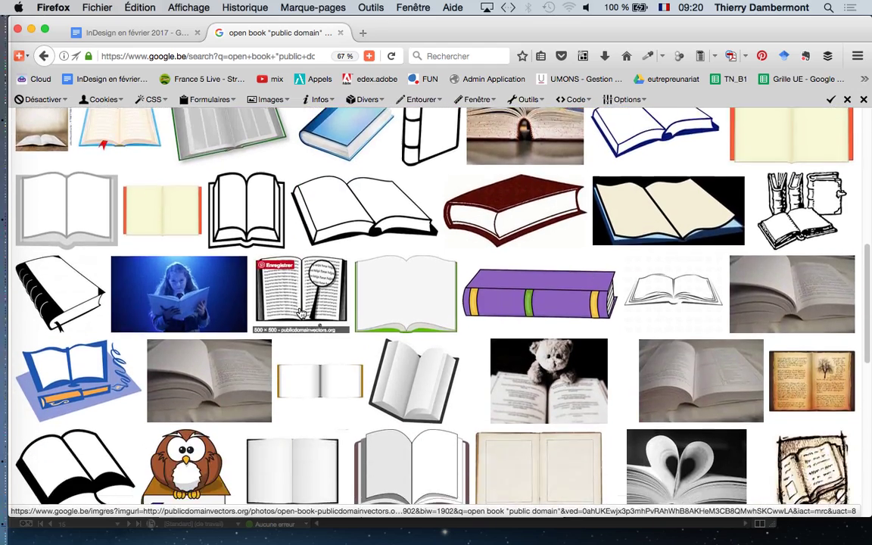
scroll(301, 313, down, 7)
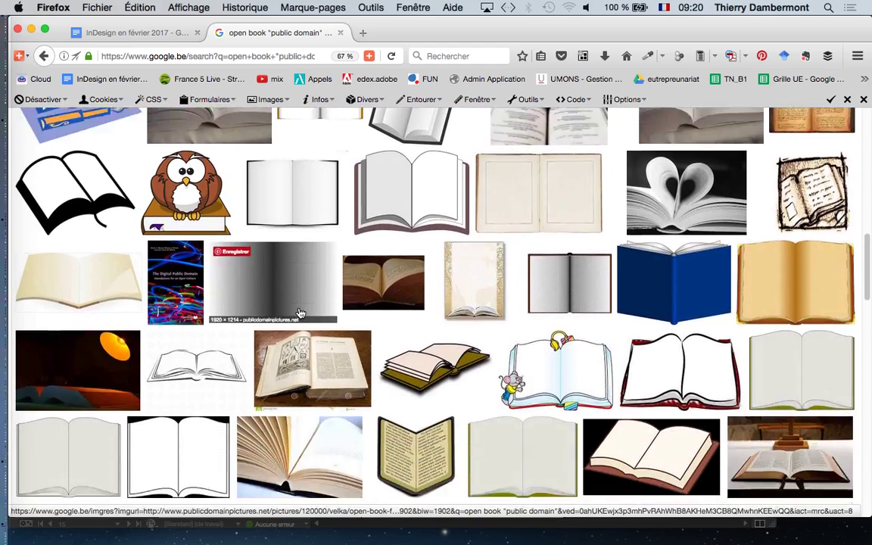
scroll(299, 313, down, 5)
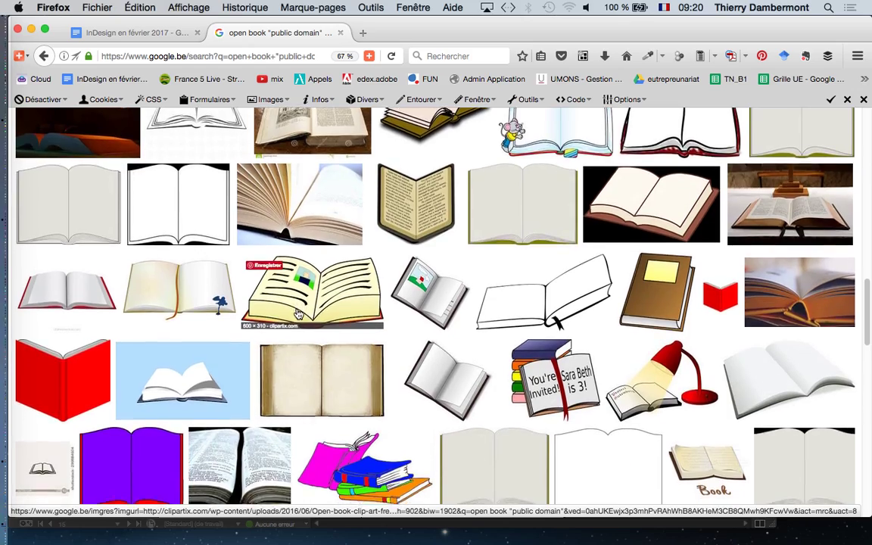
scroll(299, 314, down, 6)
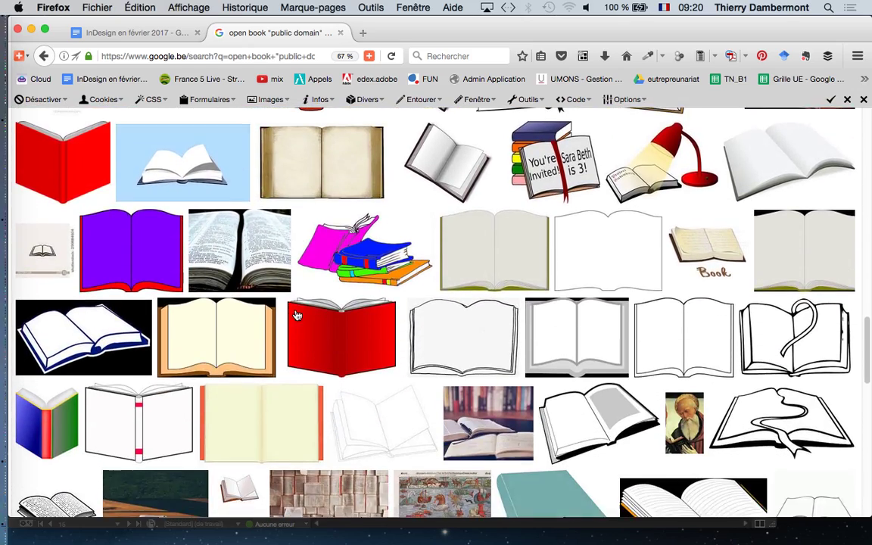
scroll(297, 315, down, 8)
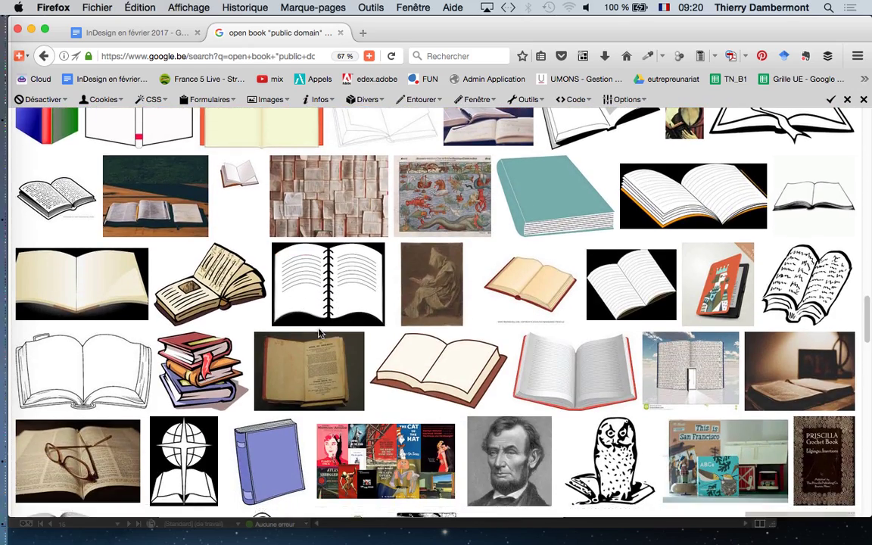
scroll(318, 334, down, 8)
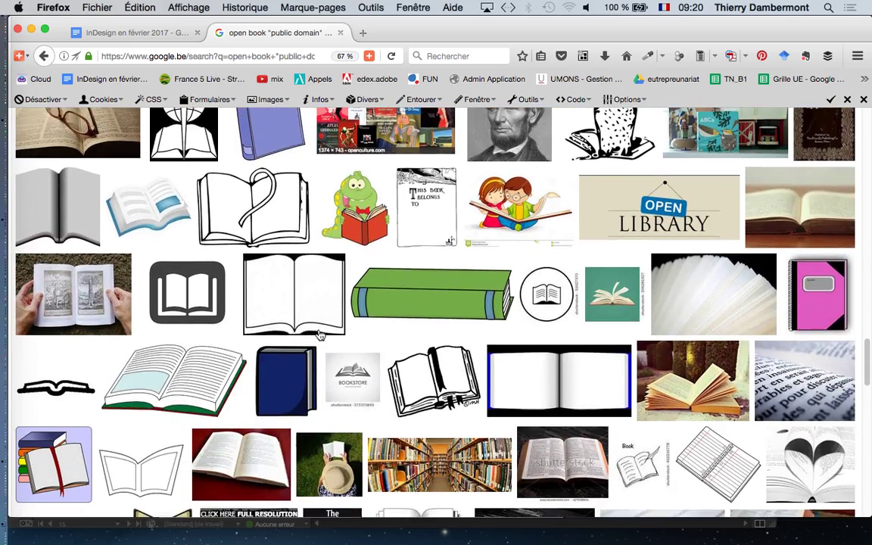
scroll(861, 151, down, 2)
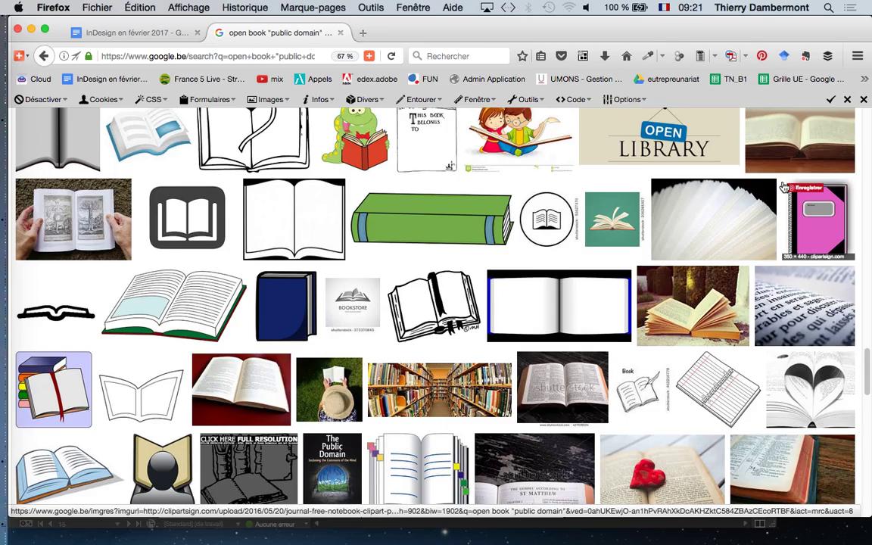
scroll(783, 185, down, 2)
scroll(783, 185, down, 5)
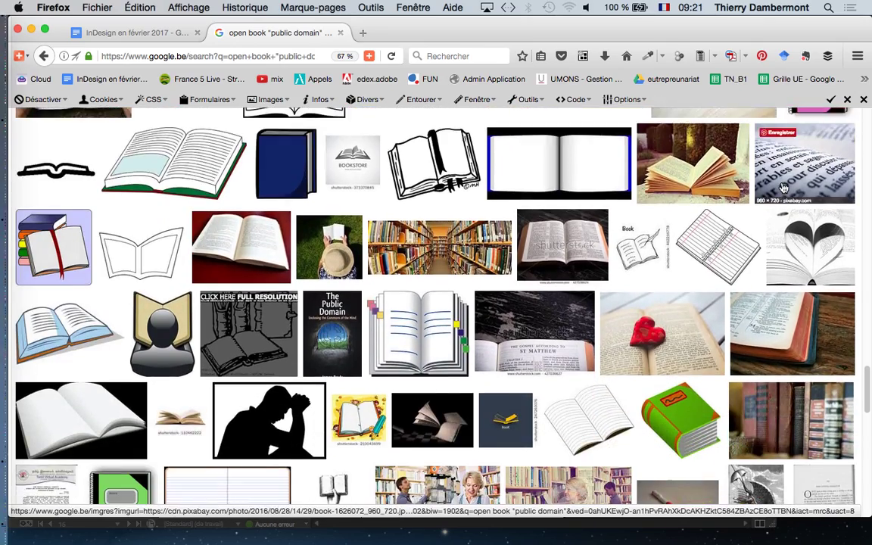
scroll(783, 189, down, 1)
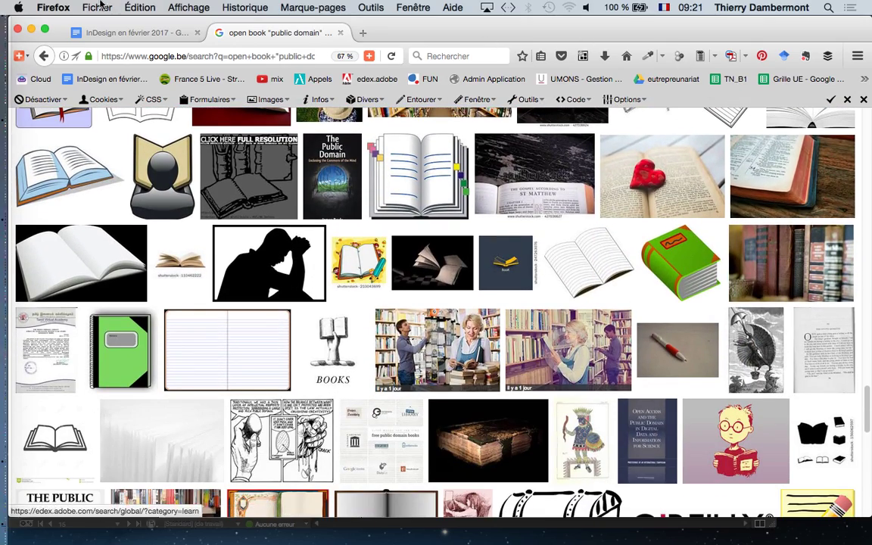
Switch to the doc-double-page-01.indd document in InDesign, display the A-Gabarit master spread and select both of its pages
click(31, 29)
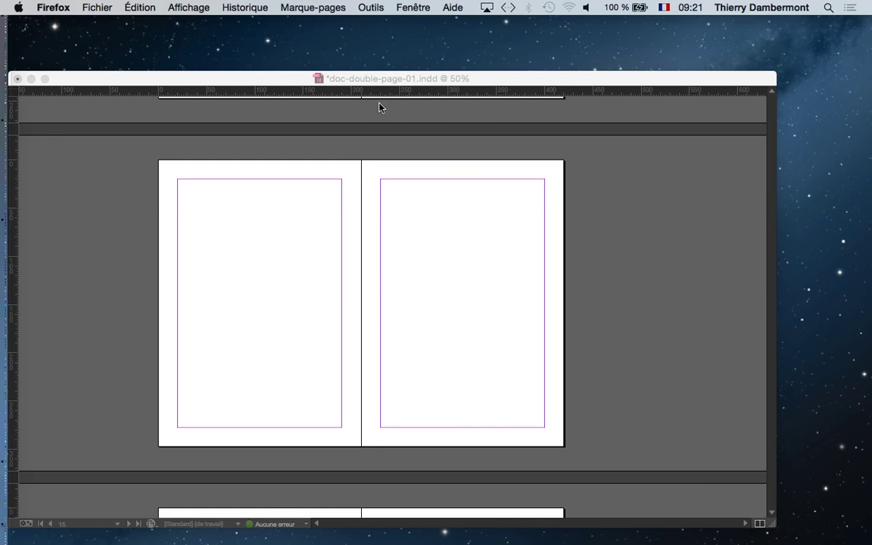
click(374, 83)
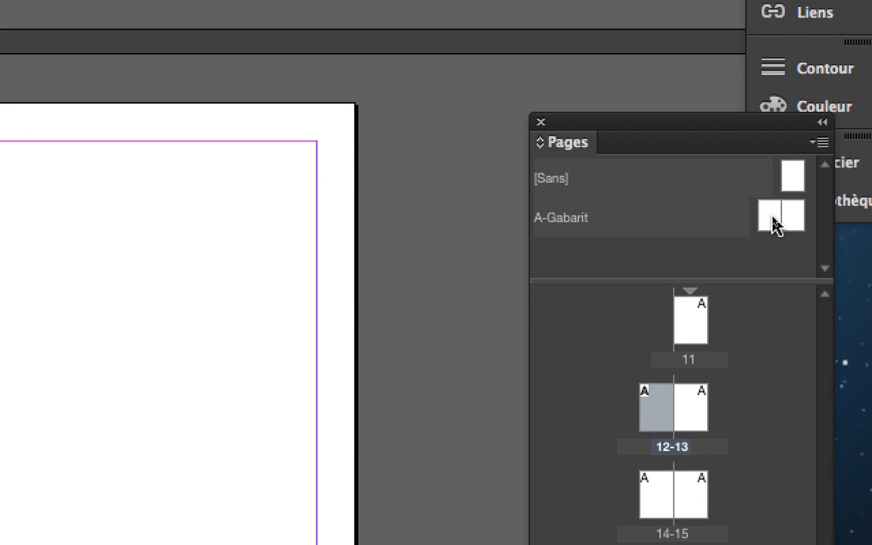
click(772, 219)
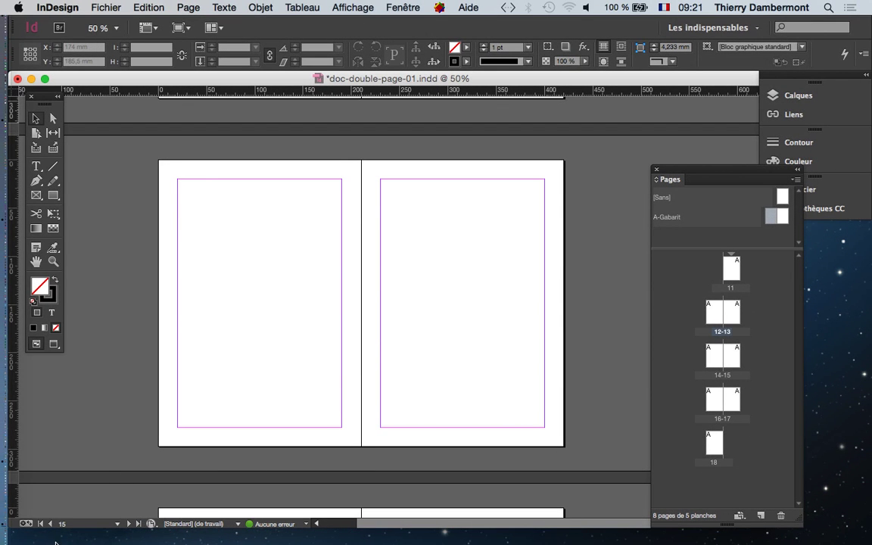
double_click(770, 216)
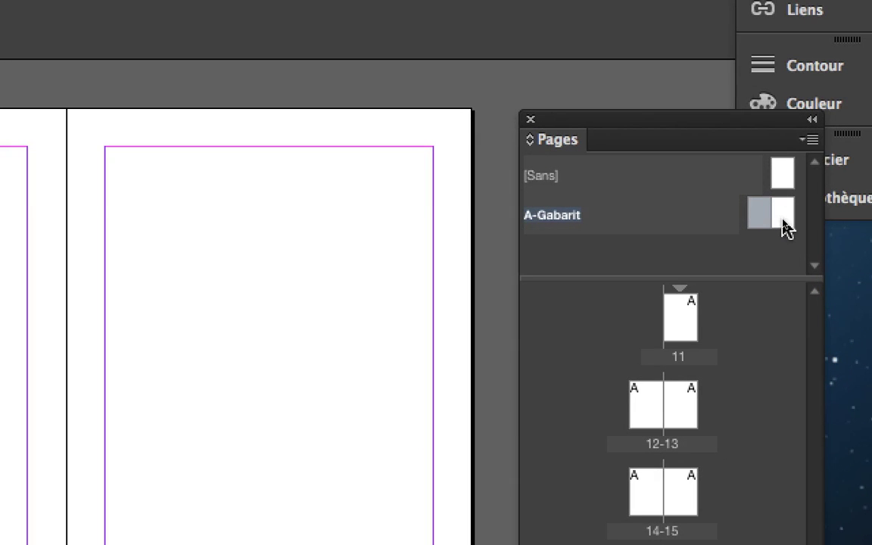
click(785, 227)
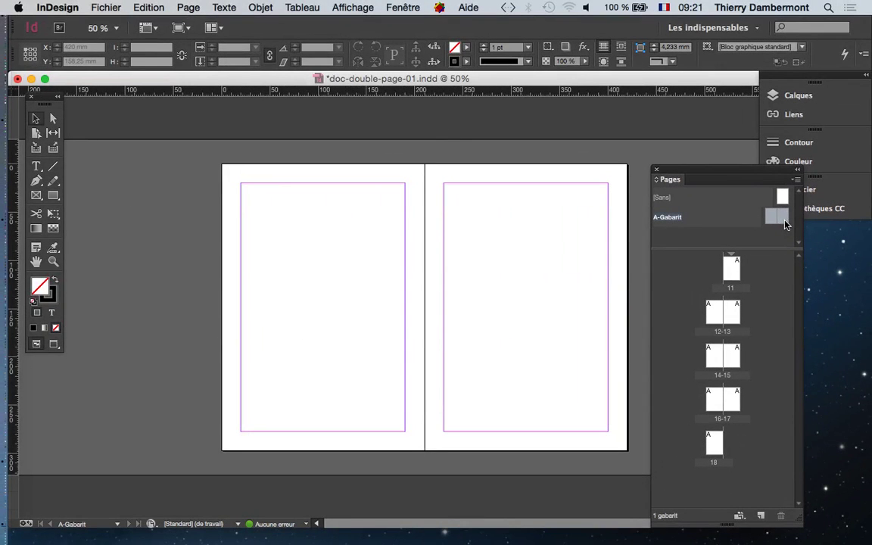
Open the margins and columns settings for the A-Gabarit spread and unlink the four margin values
click(189, 7)
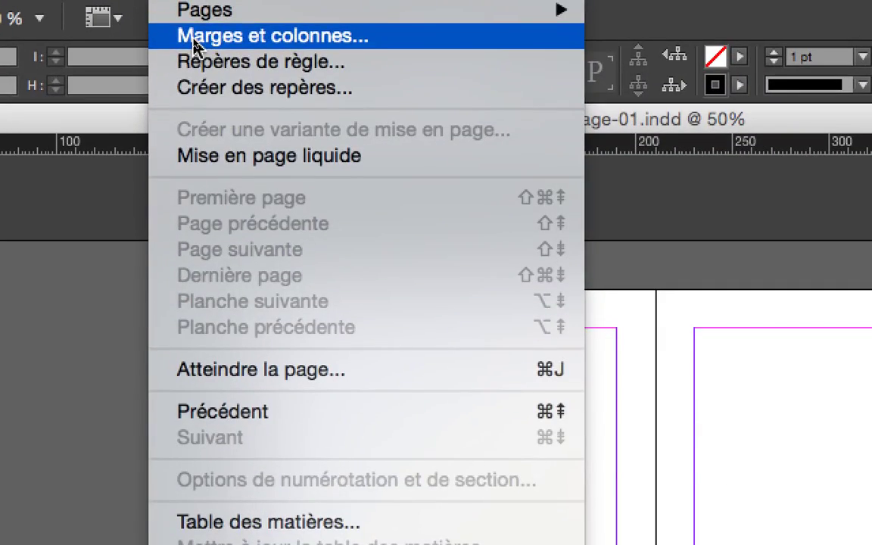
click(195, 38)
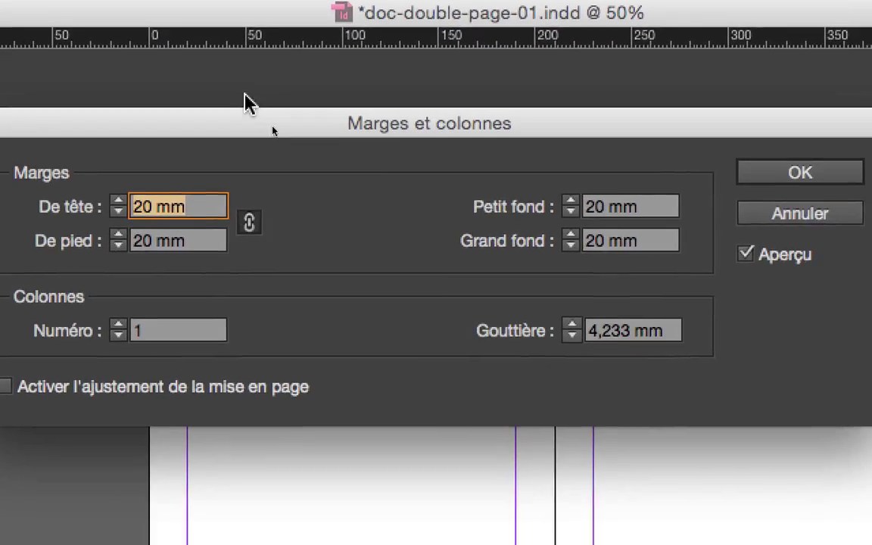
drag(352, 228, 517, 134)
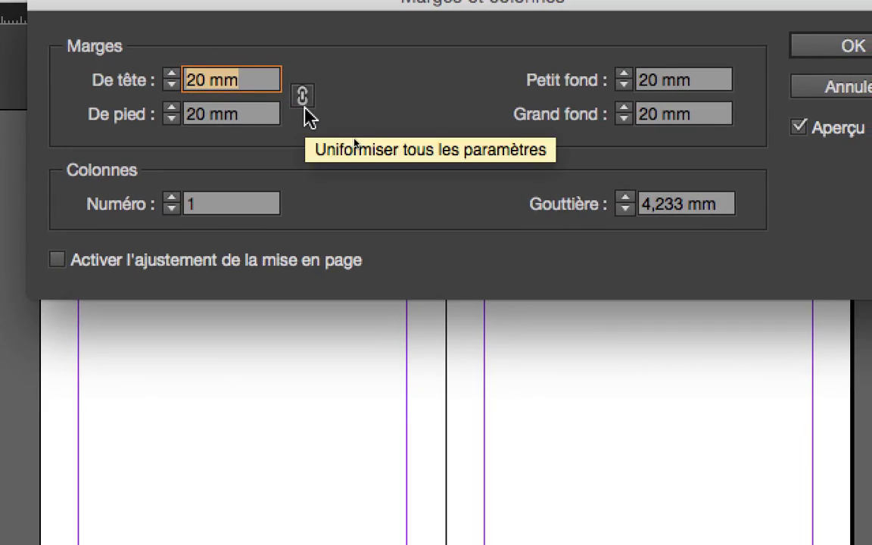
click(303, 98)
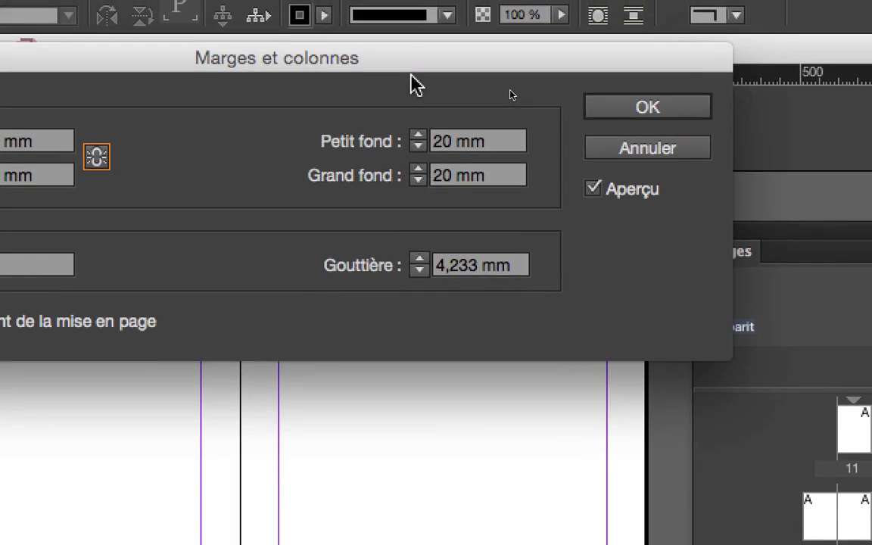
drag(605, 7, 422, 177)
drag(350, 140, 327, 162)
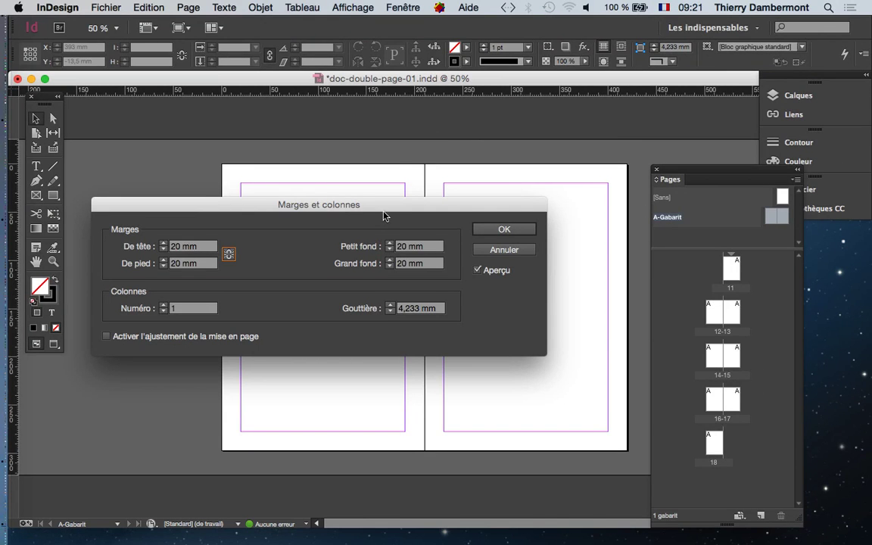
drag(393, 210, 410, 187)
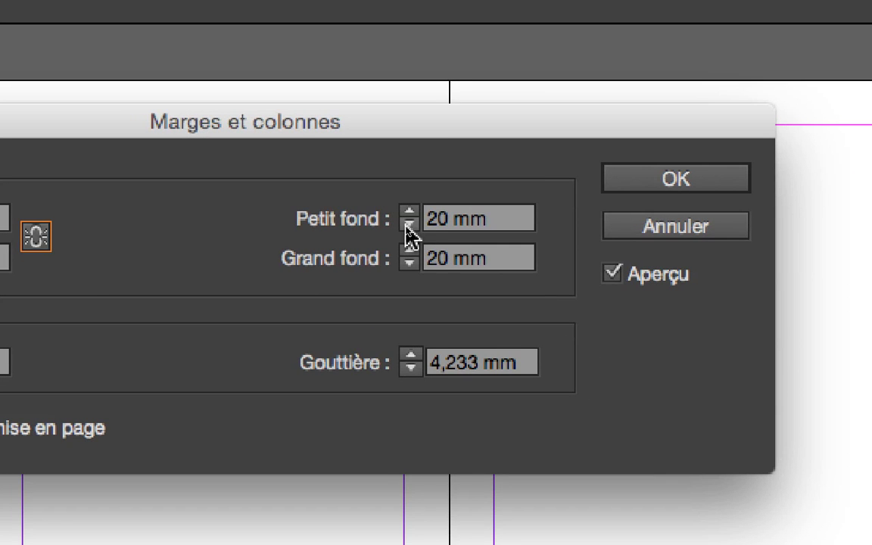
Set the inside margin (Petit fond) of the A-Gabarit pages to 24 mm
click(408, 226)
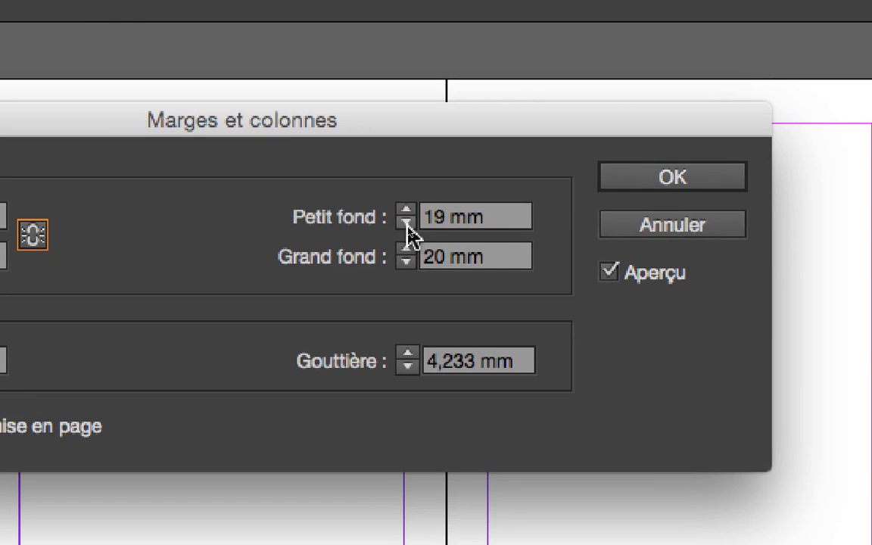
click(407, 226)
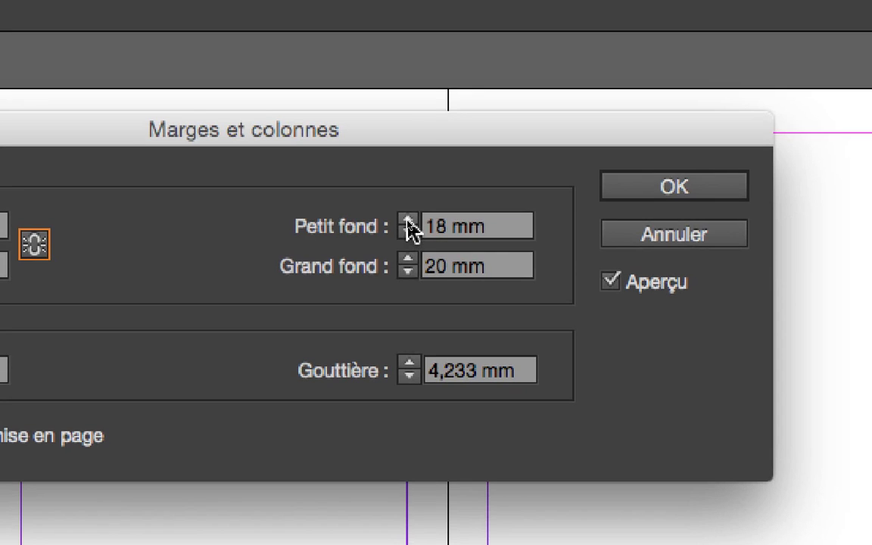
click(407, 211)
click(407, 220)
click(408, 220)
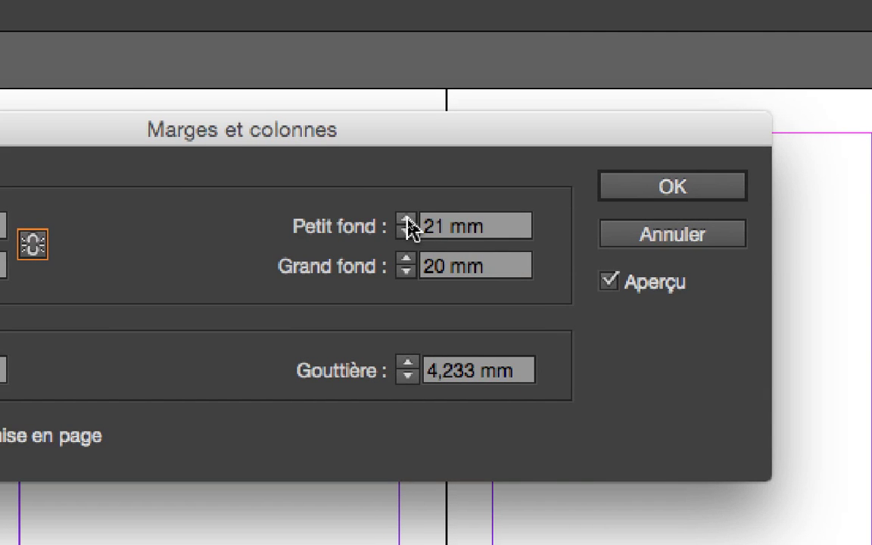
click(407, 221)
click(408, 220)
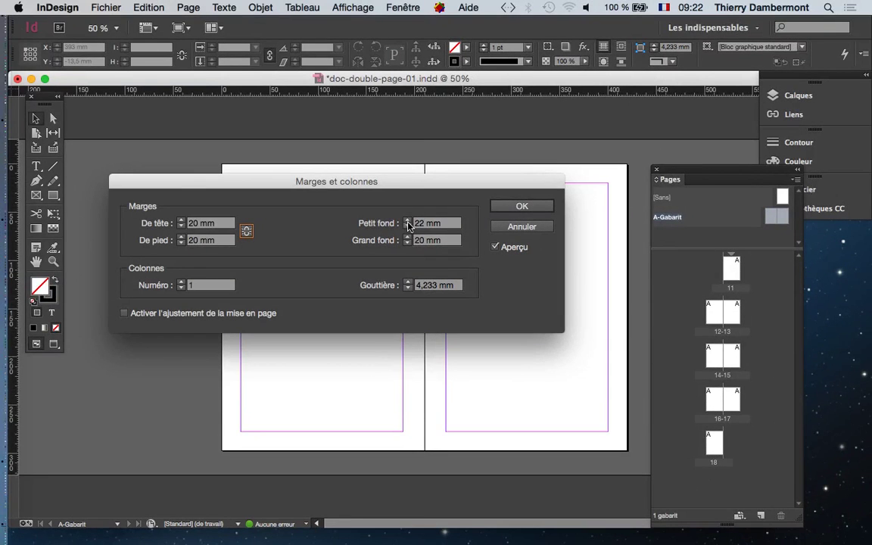
click(407, 219)
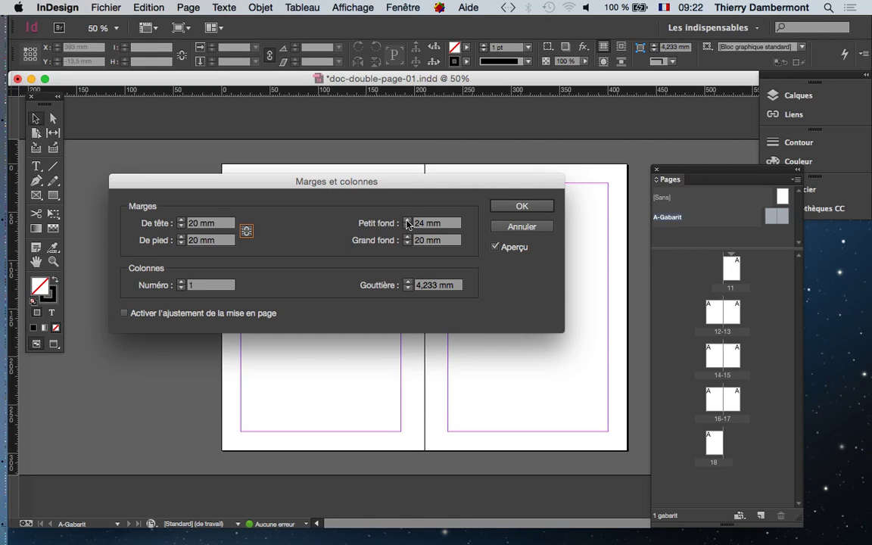
click(408, 221)
click(407, 220)
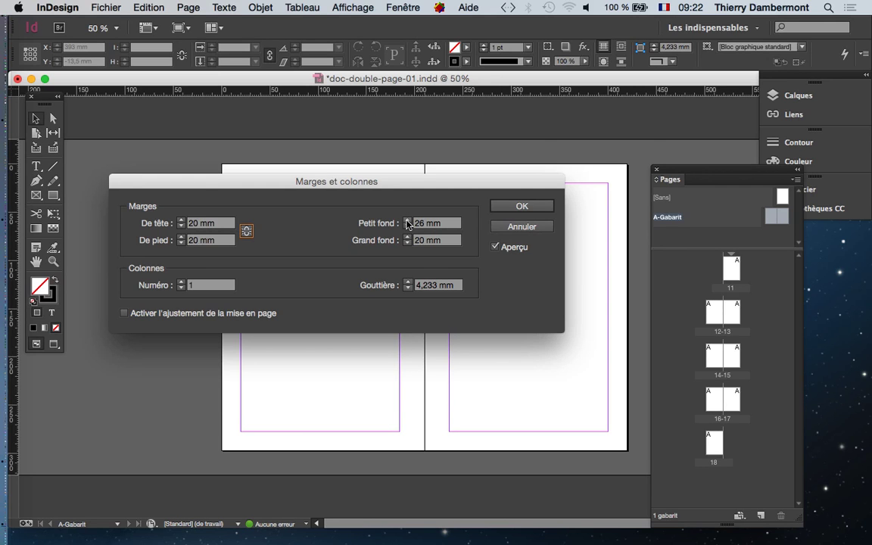
click(408, 227)
click(408, 227)
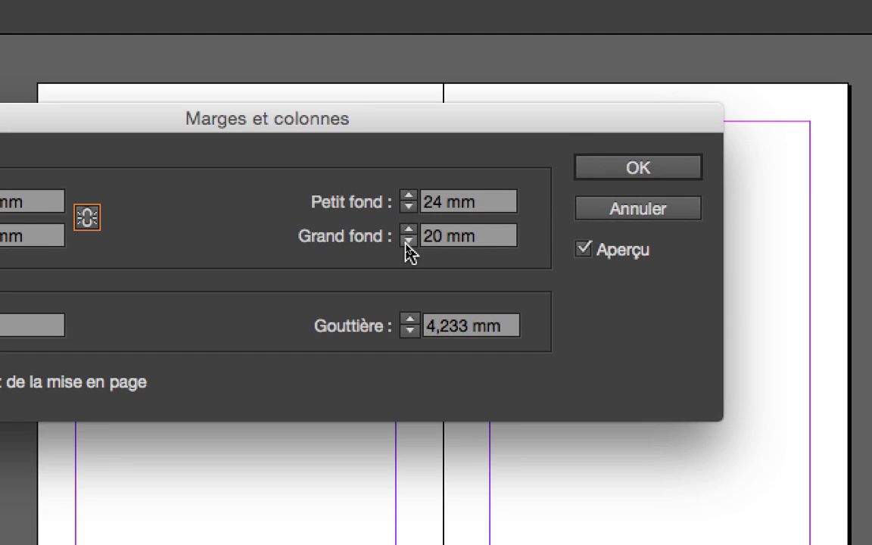
Set the outside margin (Grand fond) of the A-Gabarit pages to 16 mm
click(408, 241)
click(408, 242)
click(408, 241)
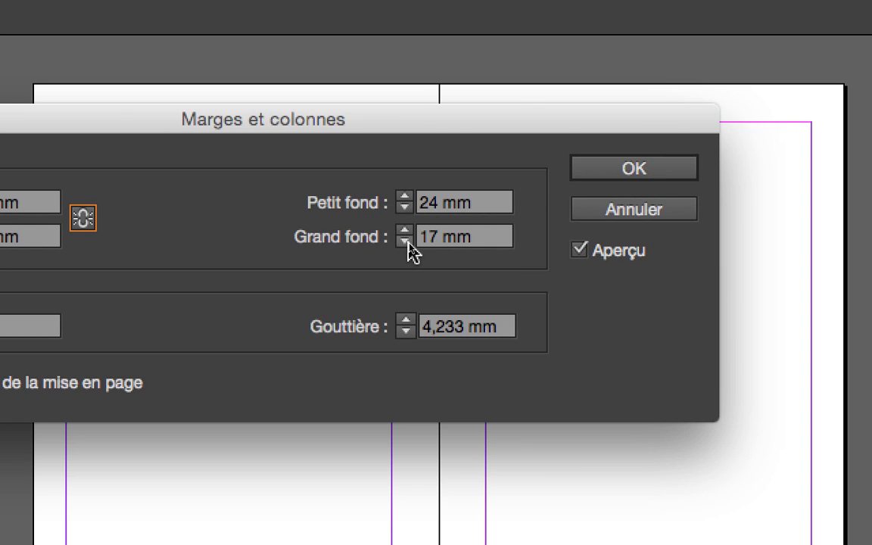
click(408, 242)
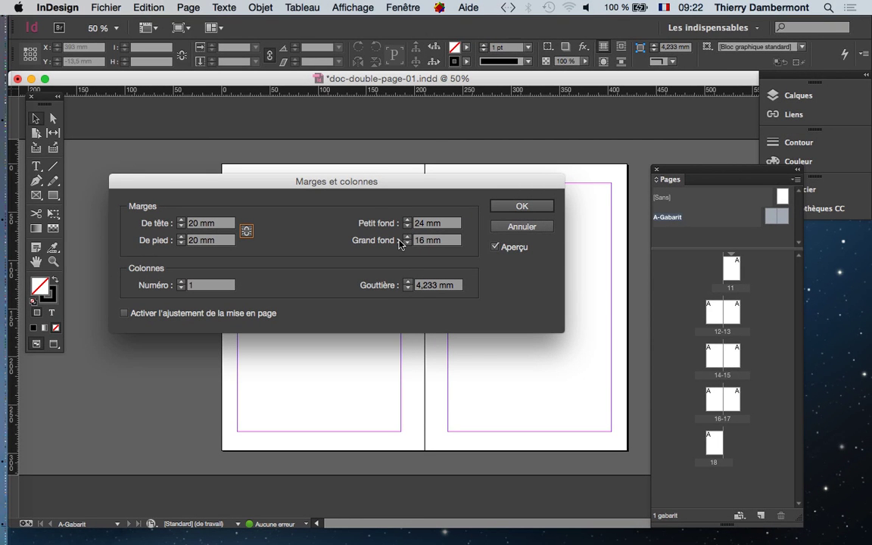
Set the bottom margin (De pied) of the A-Gabarit pages to 28 mm, keeping the page preview in sight
drag(375, 186, 359, 400)
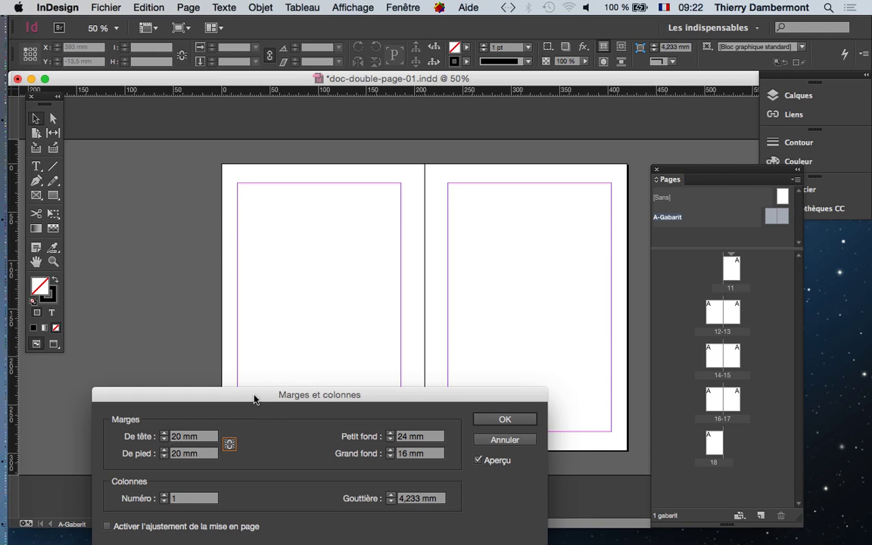
drag(254, 399, 579, 103)
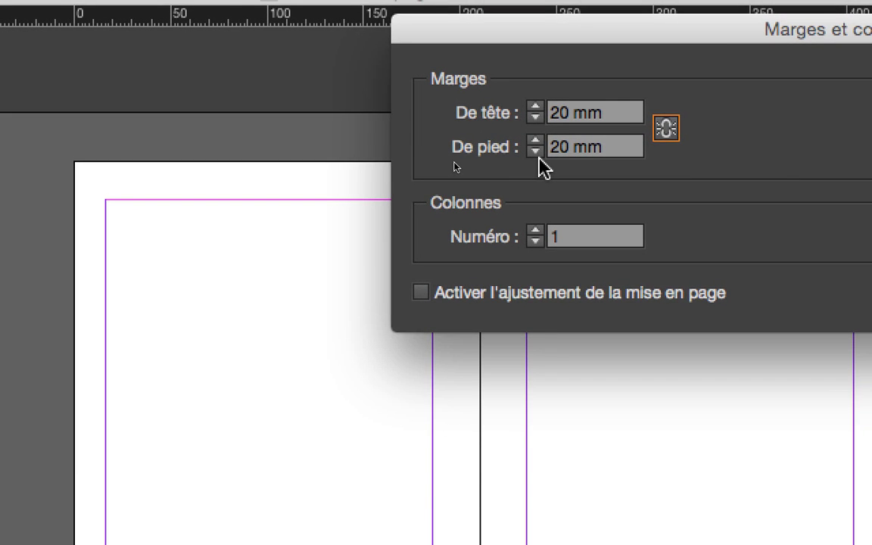
click(534, 143)
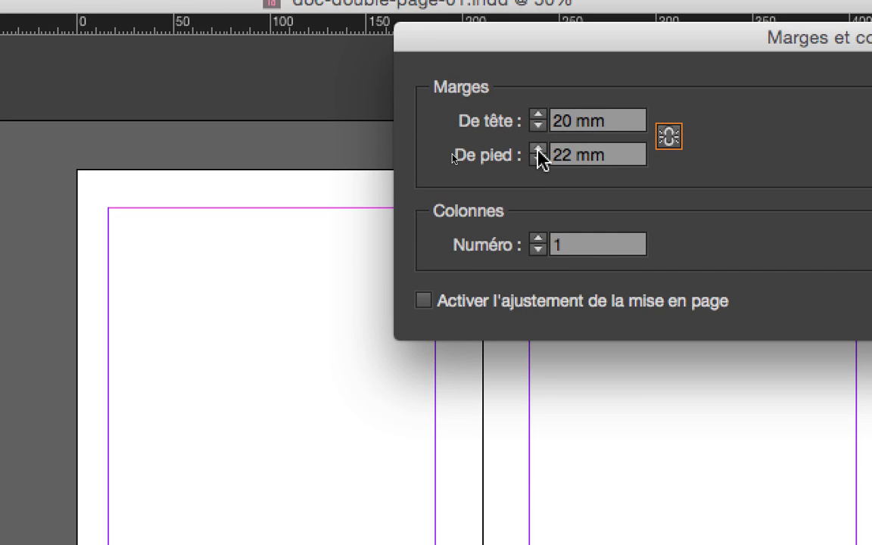
click(535, 143)
click(537, 149)
click(537, 149)
click(537, 149)
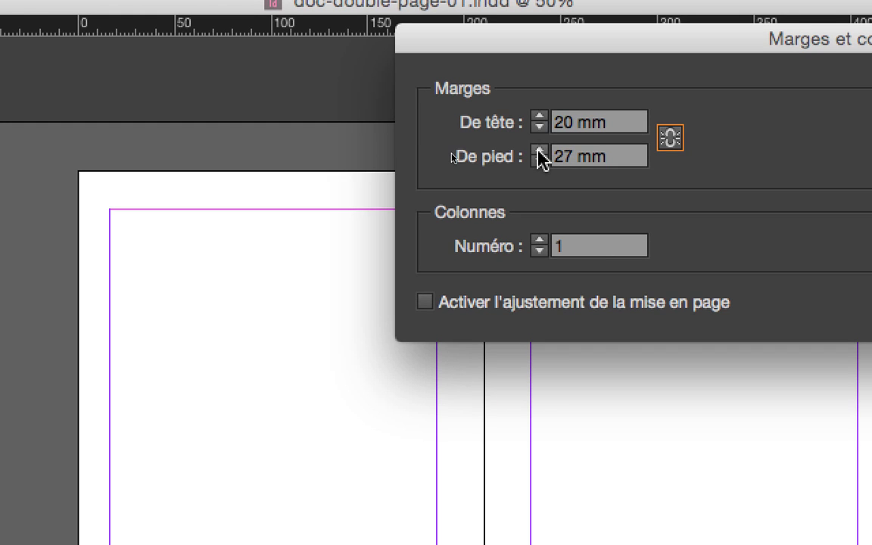
click(539, 155)
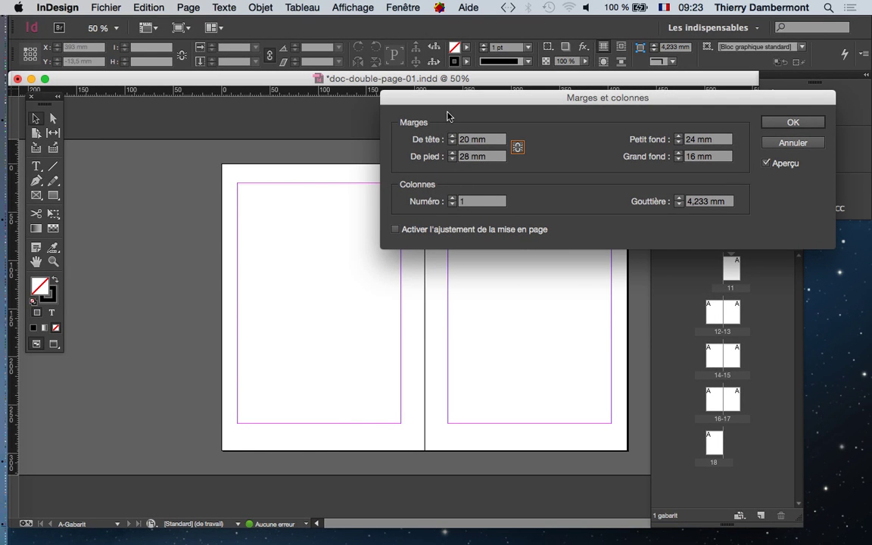
With the margin values linked, enter 24 mm for the inside margin (Petit fond) and 16 mm for the outside margin (Grand fond)
drag(495, 98, 605, 96)
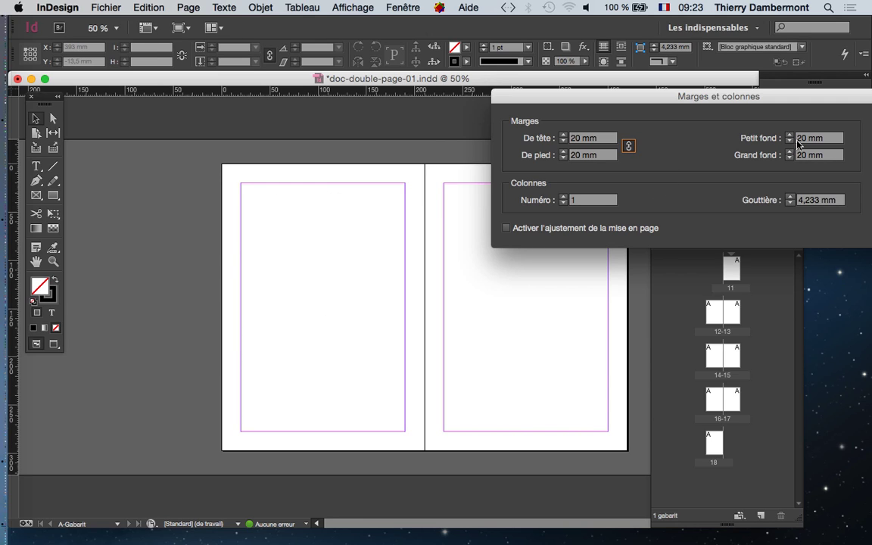
key(Tab)
text(24)
key(Tab)
text(16)
key(Tab)
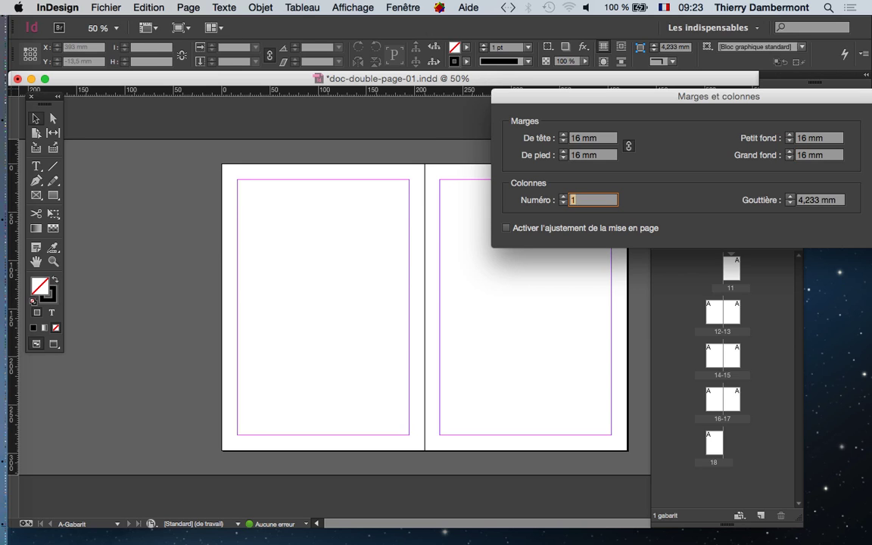
Unlink the margin values and set the top margin (De tête) to 20 mm and the bottom margin (De pied) to 26 mm
click(627, 145)
double_click(584, 138)
text(20)
key(Tab)
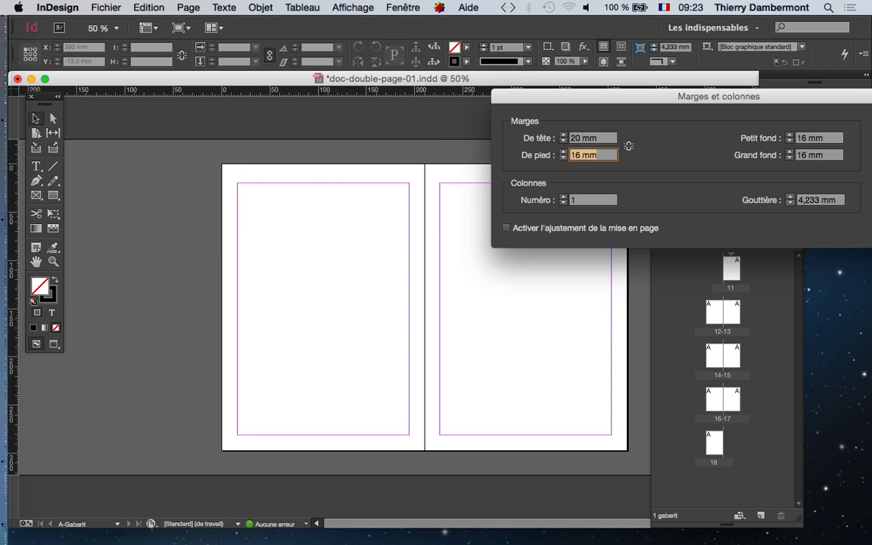
text(26)
key(Tab)
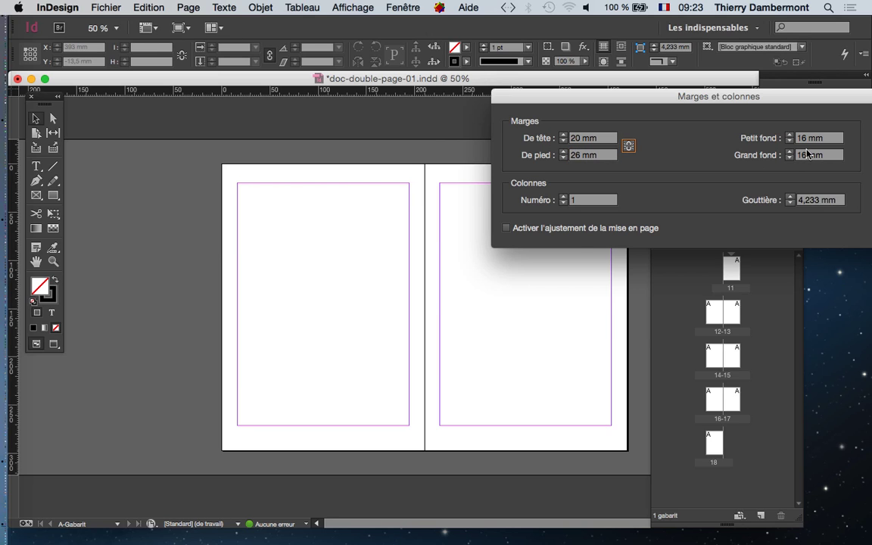
Set the inside margin (Petit fond) to 24 mm and apply the margin settings to the A-Gabarit spread
key(Tab)
text(24)
key(Tab)
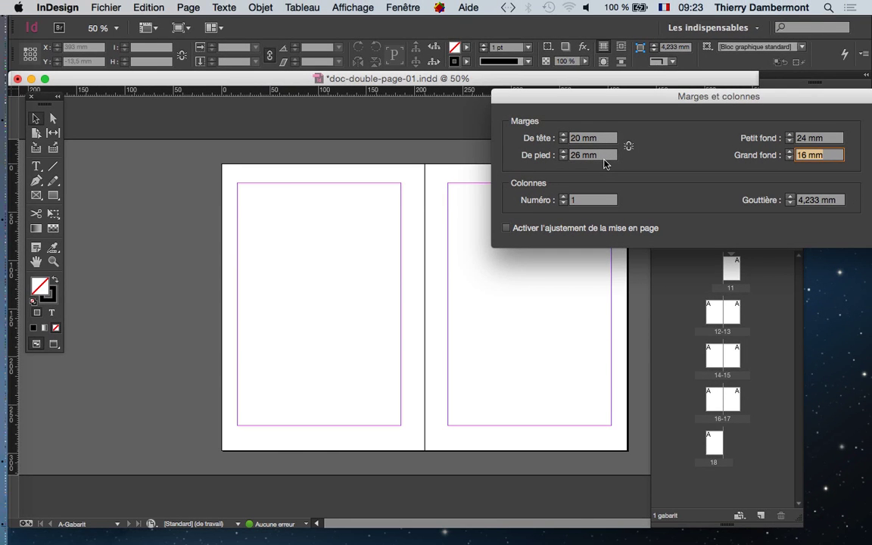
drag(712, 100, 554, 75)
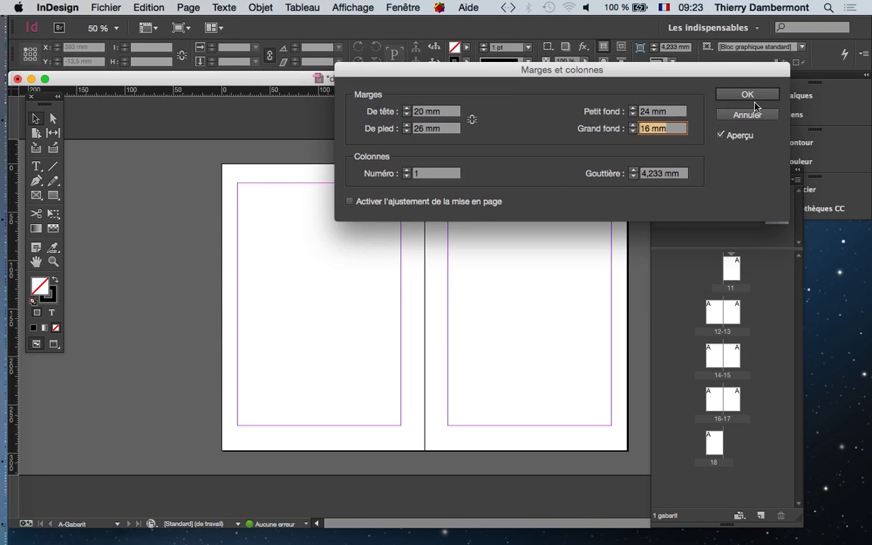
click(749, 94)
Save the document under the new name doc-double-page-02.indd in the InDesign jour 1 folder
click(106, 8)
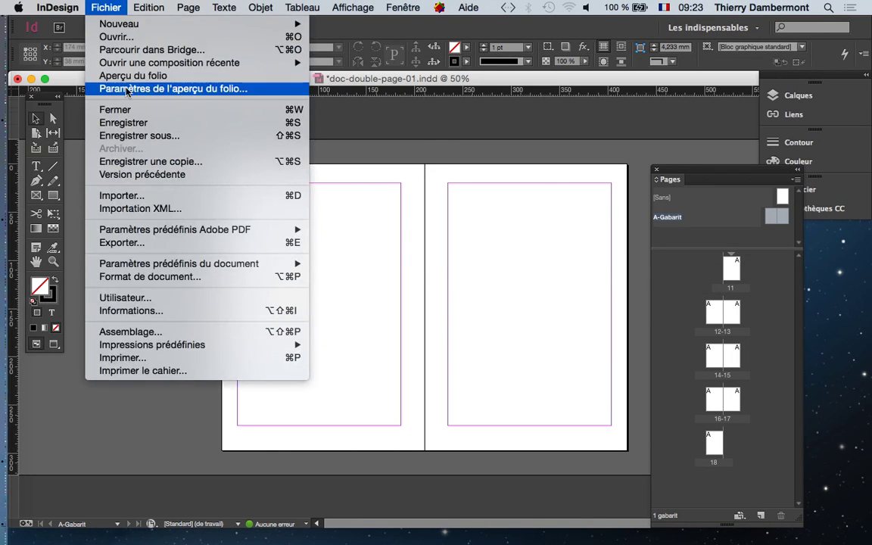
click(118, 123)
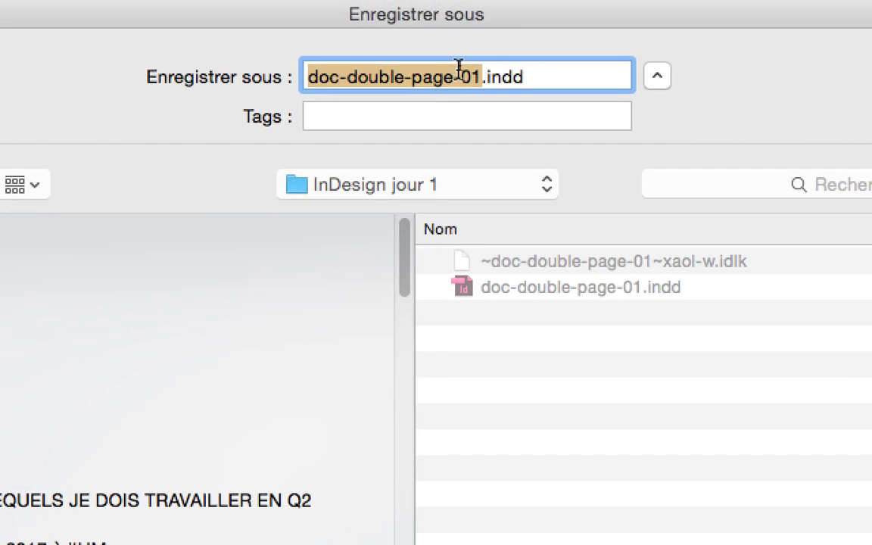
click(461, 69)
drag(462, 74, 469, 73)
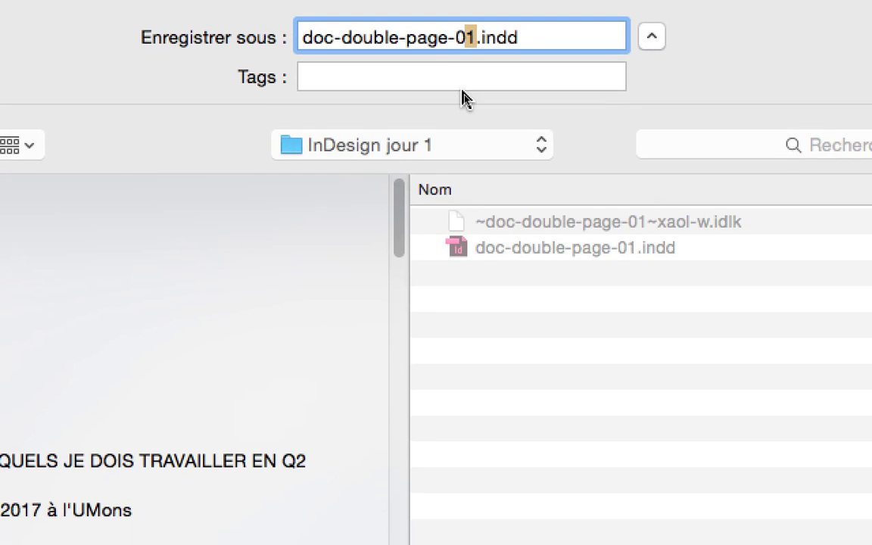
text(2)
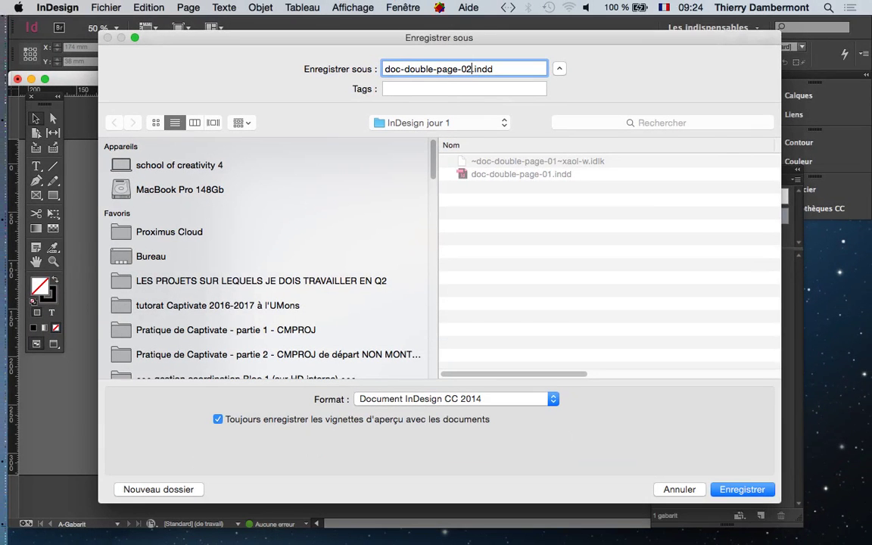
key(Return)
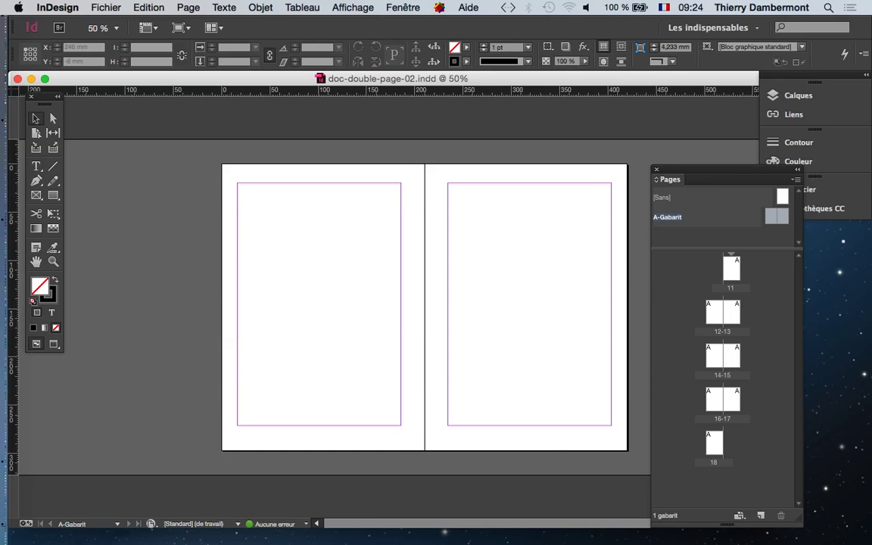
Display the document spreads 12-13, 14-15 and 16-17 in turn to check their margins
double_click(724, 308)
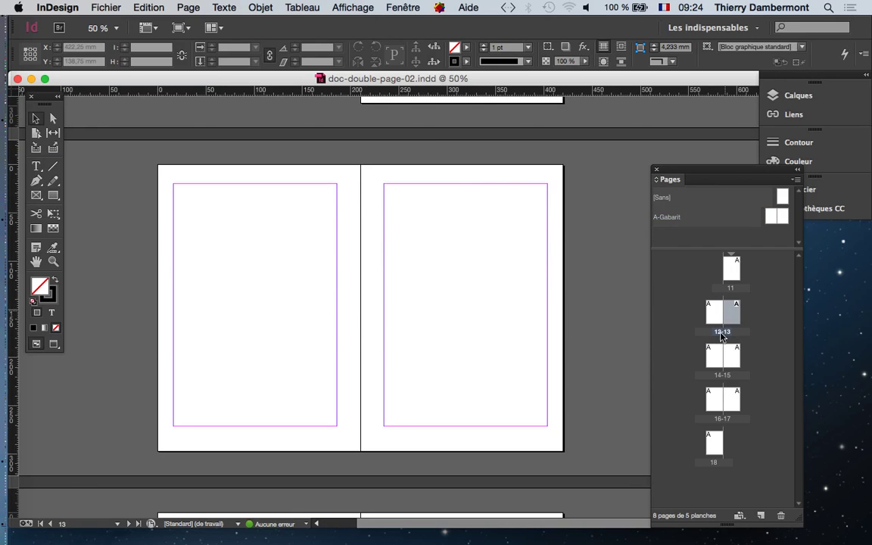
double_click(717, 359)
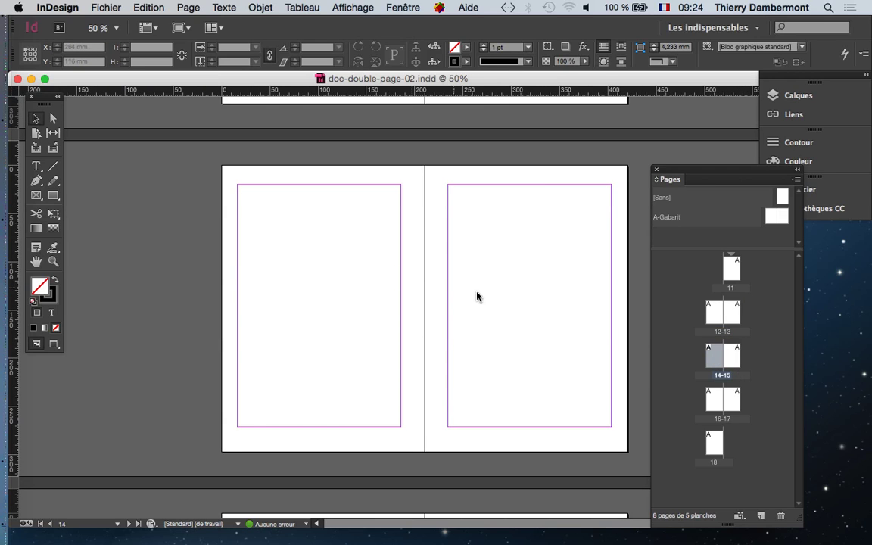
double_click(714, 399)
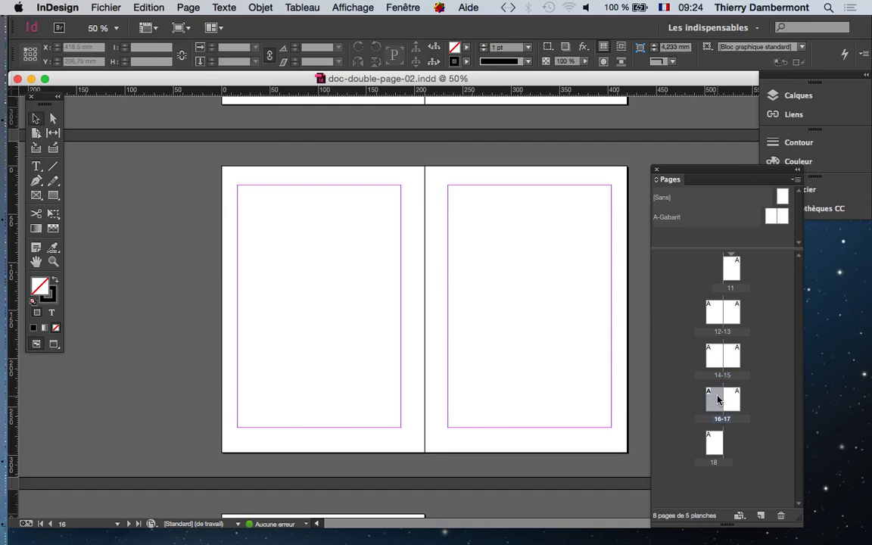